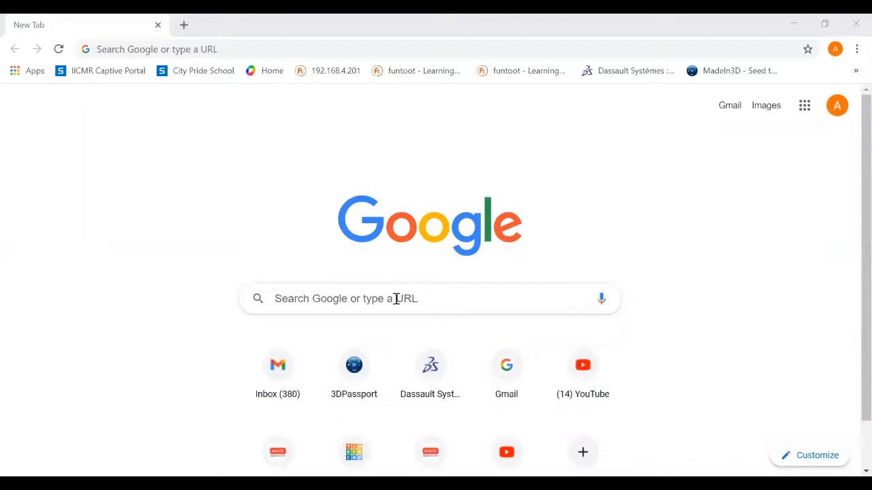
Search Google for tinkercad and open the Tinkercad website from the results
left_click(396, 298)
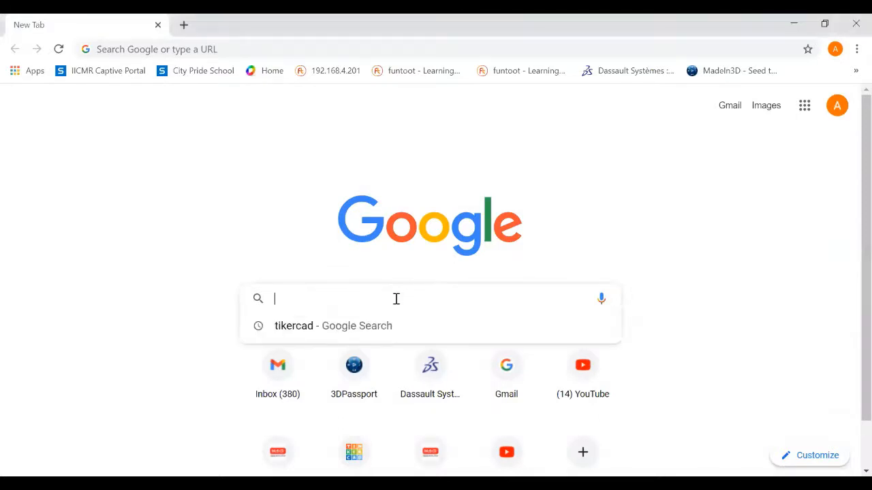
type("tink")
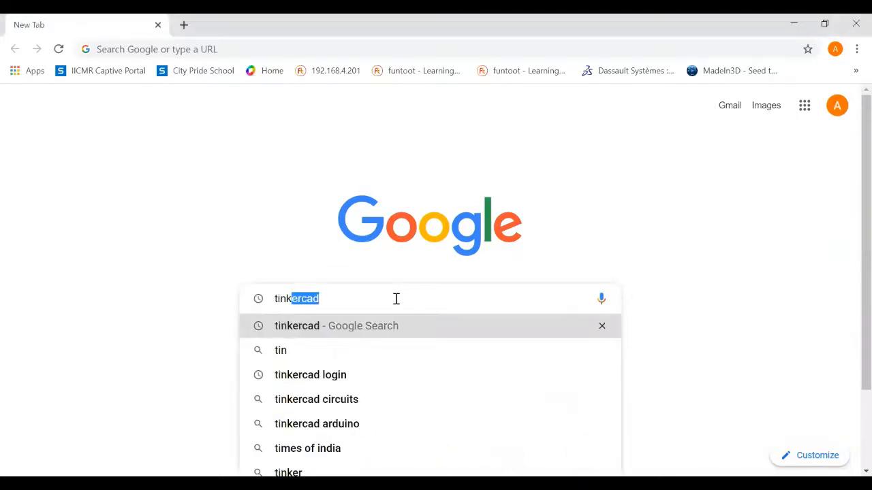
type("ercad")
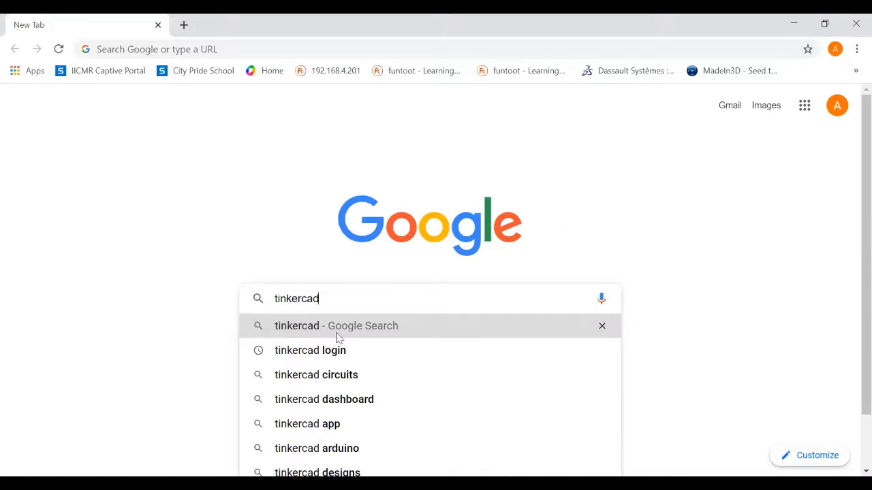
left_click(338, 335)
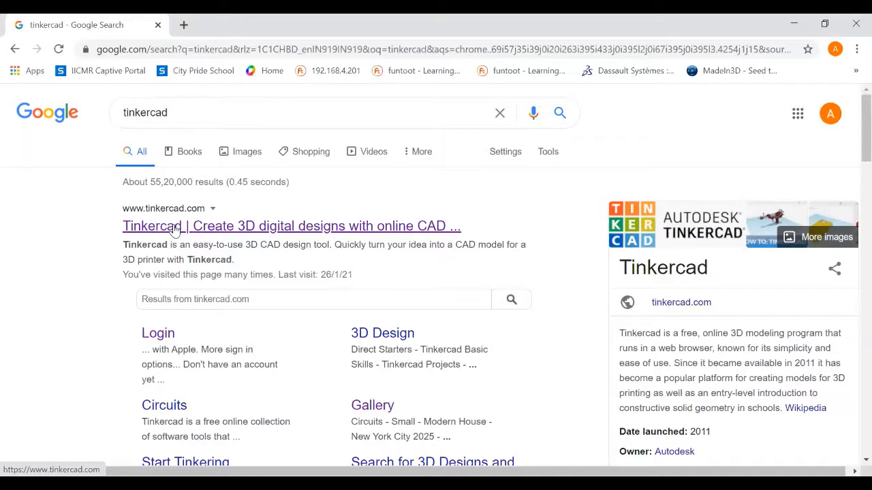
left_click(173, 228)
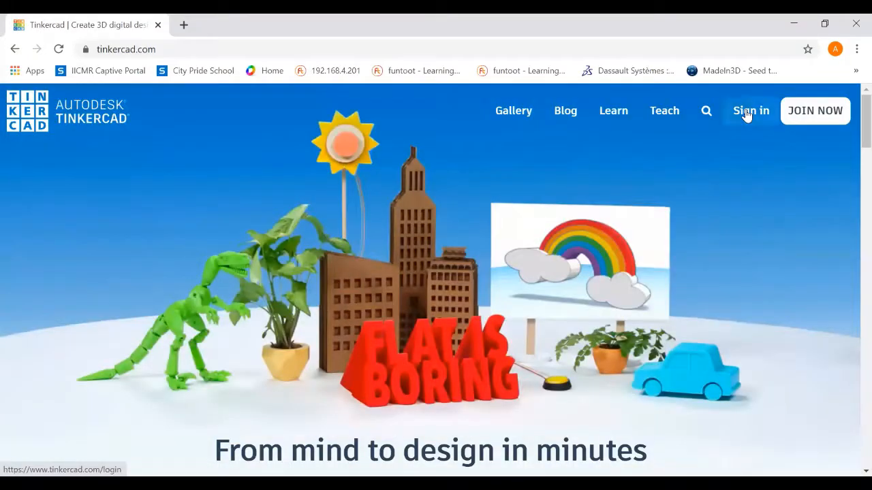
Sign in to Tinkercad with Google and create a new circuit
left_click(747, 114)
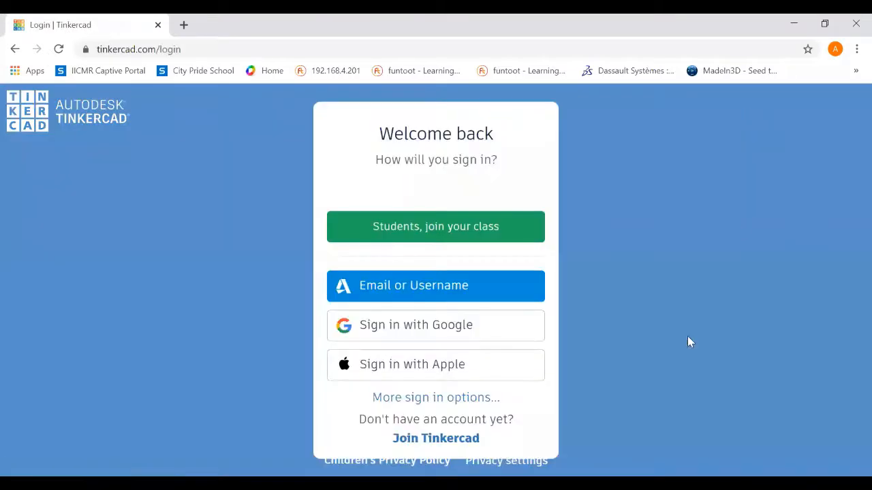
left_click(433, 330)
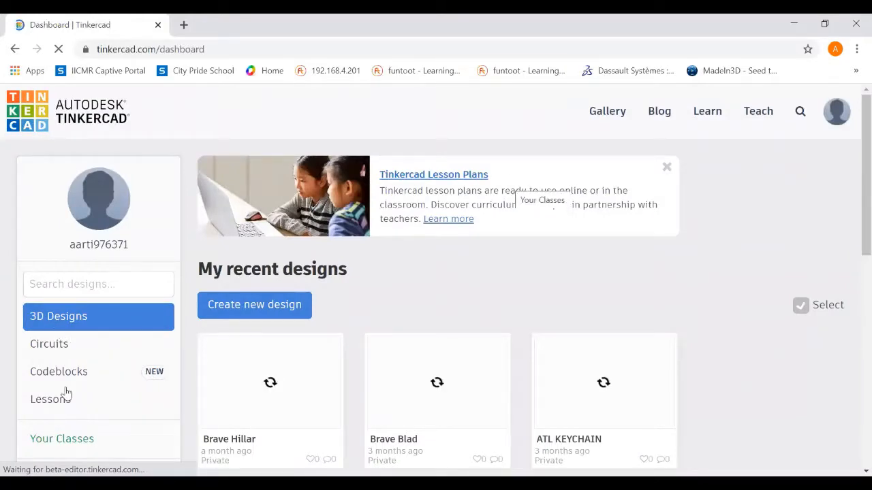
left_click(56, 351)
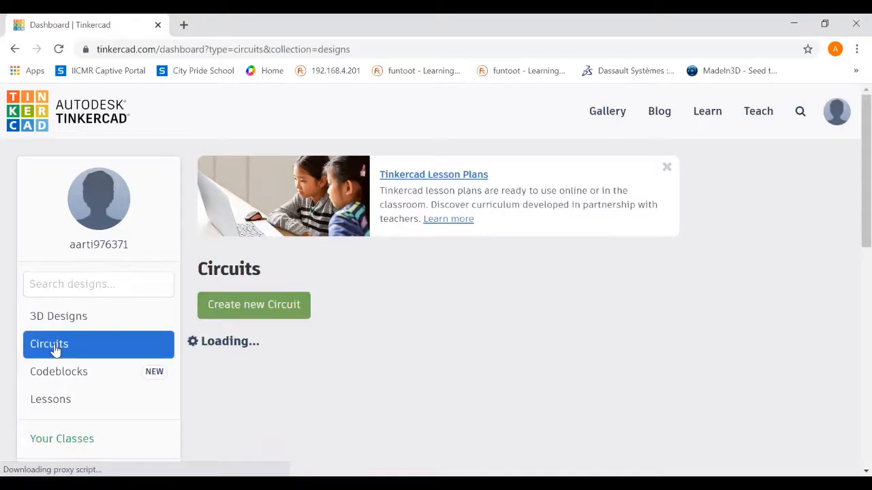
left_click(247, 312)
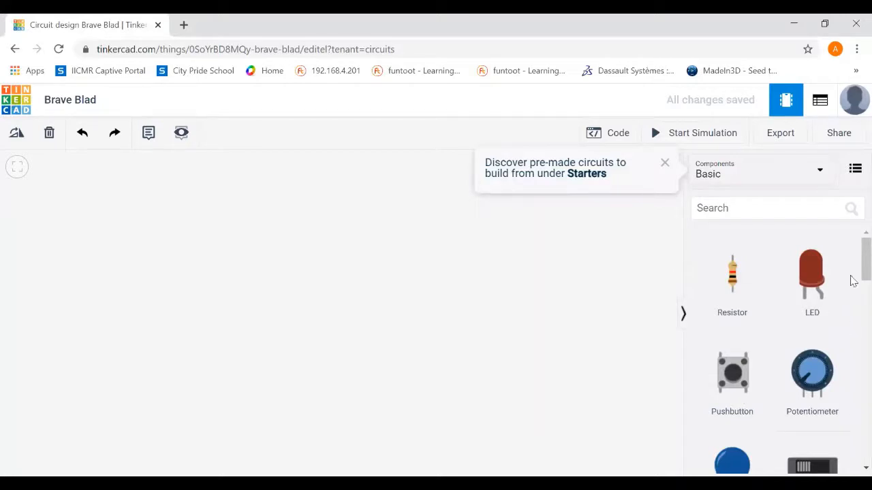
Look through the Basic component library to see which circuit parts are offered
scroll(851, 326, "down", 2)
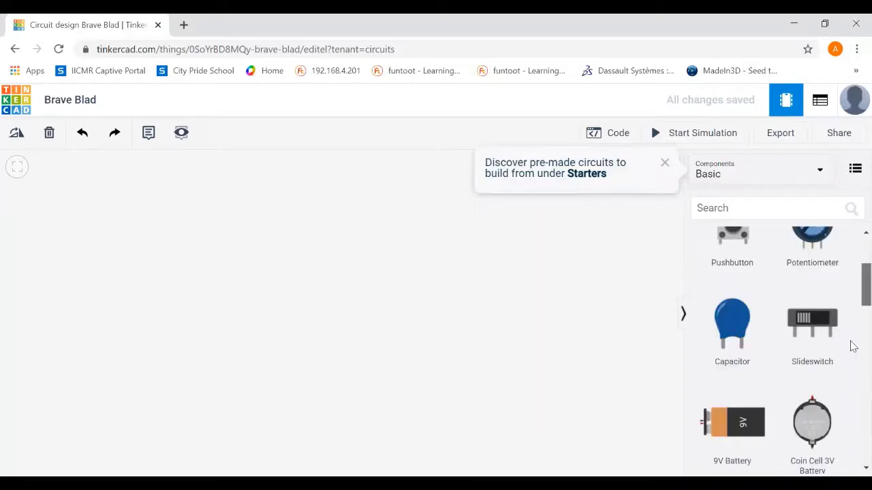
scroll(852, 416, "down", 5)
scroll(852, 440, "down", 3)
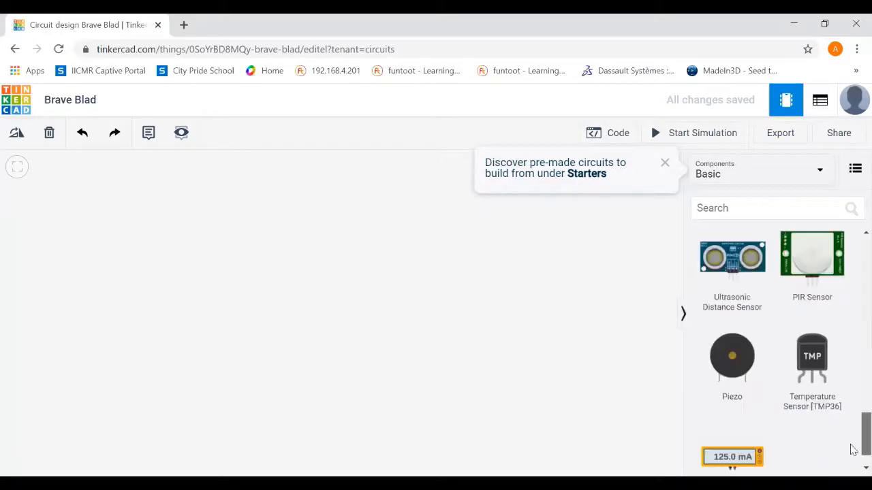
scroll(851, 408, "up", 3)
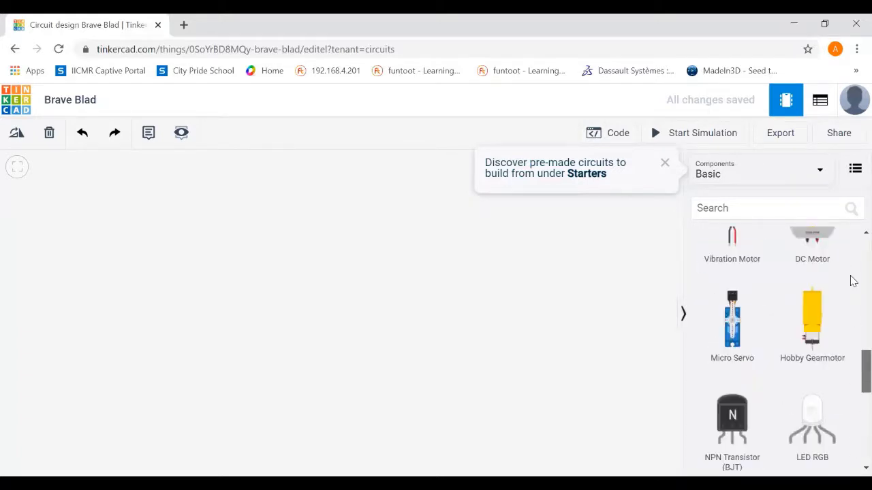
scroll(853, 267, "up", 4)
scroll(852, 267, "up", 1)
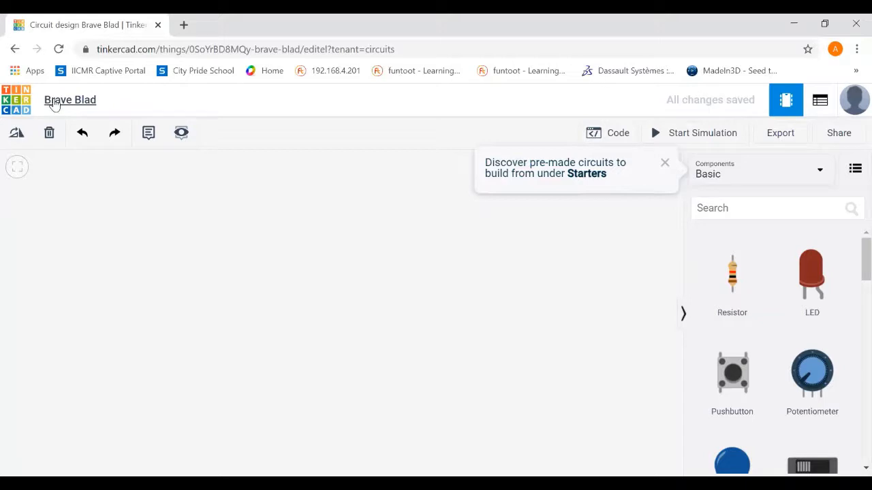
Rename the circuit design as simple circuit
left_click(58, 101)
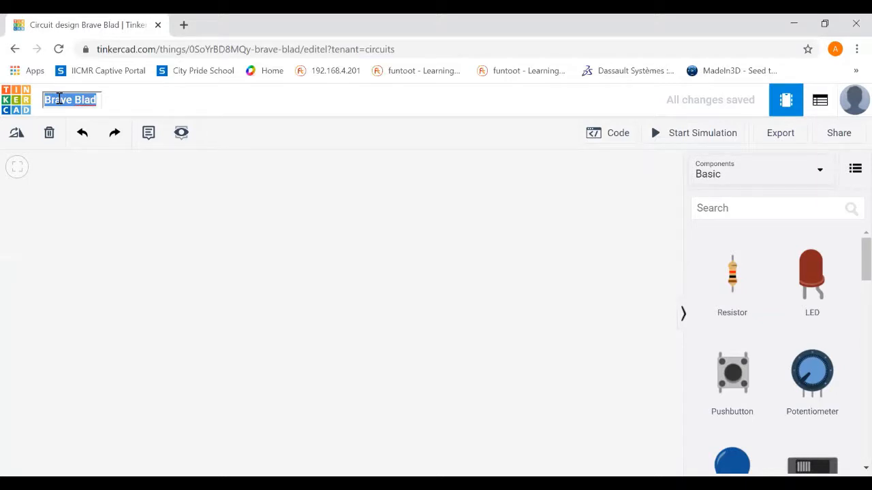
type("si")
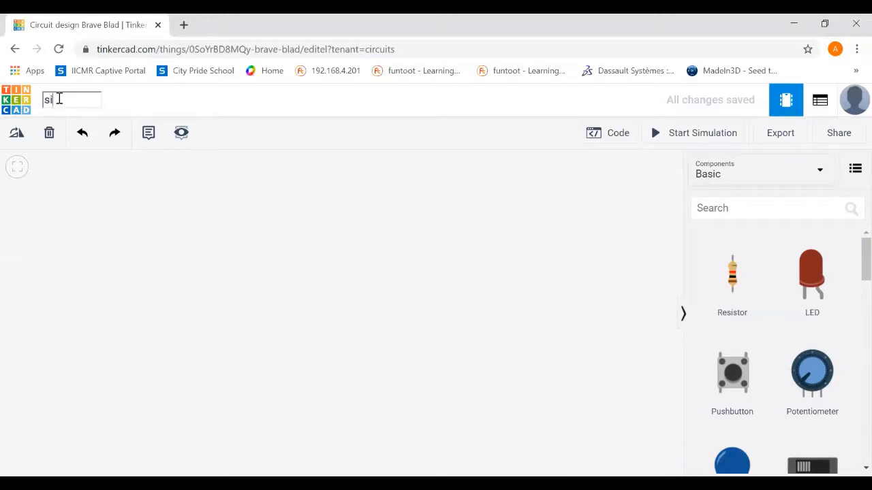
type("mple circuit")
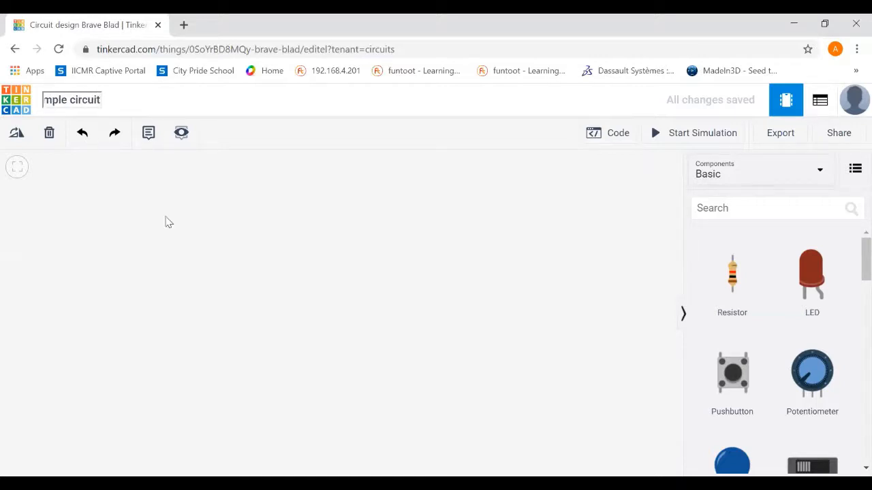
left_click(174, 225)
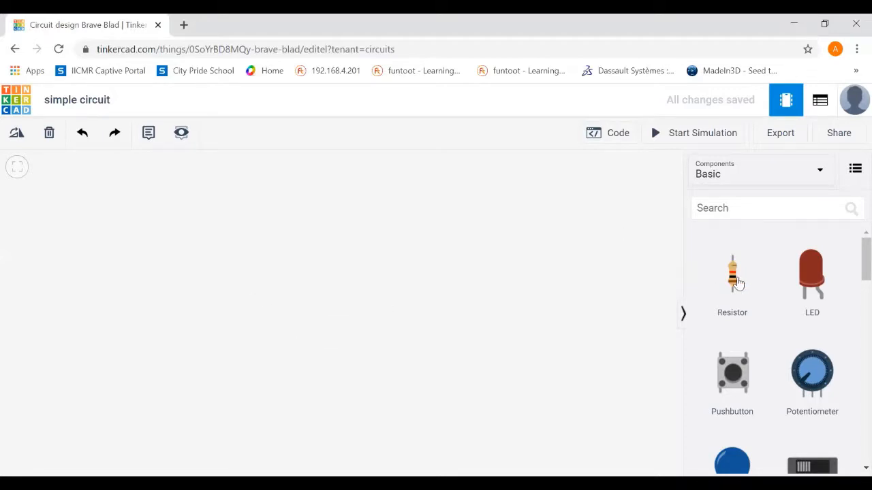
Place a resistor on the canvas and an LED above it, offset to its left
left_click_drag(737, 282, 435, 236)
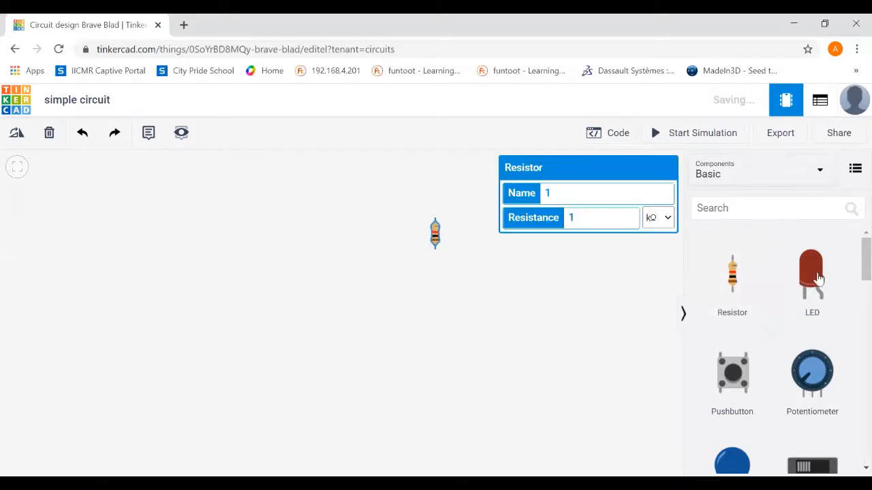
left_click_drag(812, 276, 372, 202)
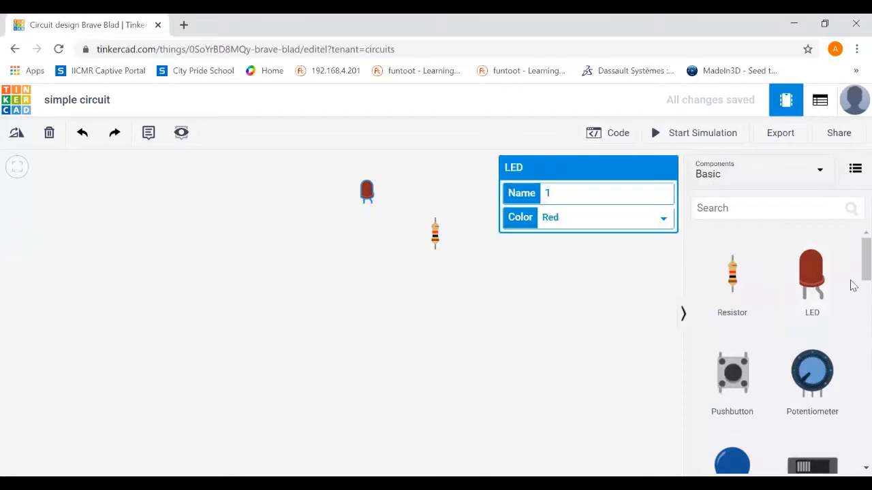
Add a coin cell 3V battery below the LED and a pushbutton to the upper left of the battery
scroll(851, 284, "down", 2)
scroll(851, 310, "down", 2)
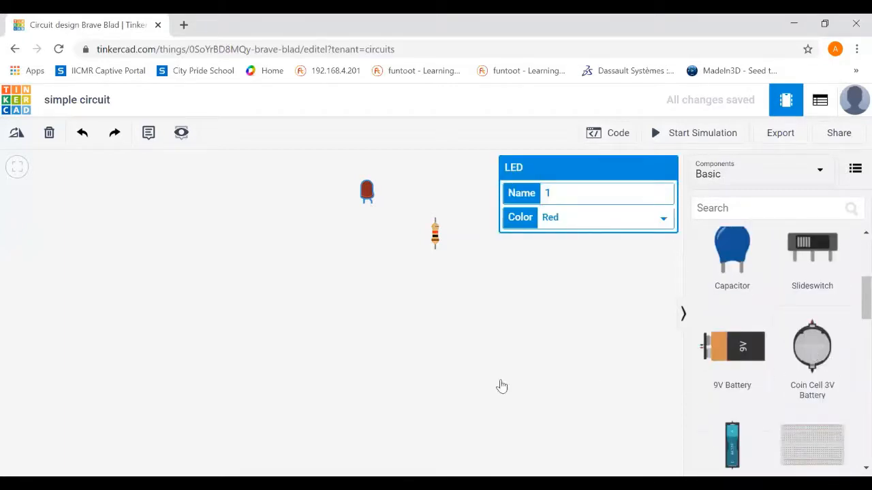
left_click_drag(375, 322, 370, 312)
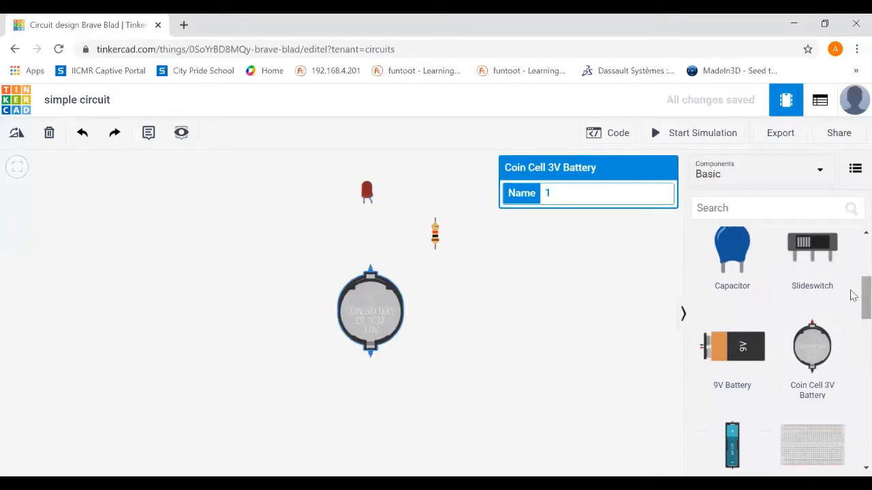
scroll(852, 292, "up", 3)
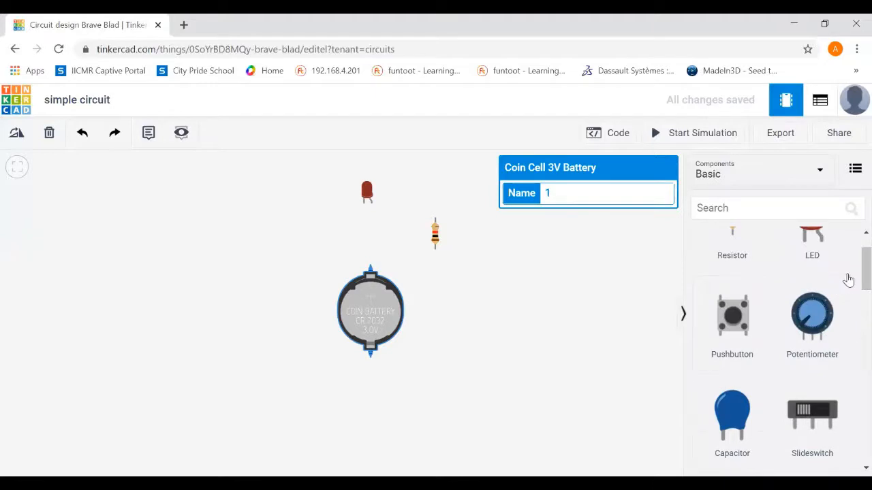
scroll(852, 276, "up", 1)
left_click_drag(724, 397, 289, 249)
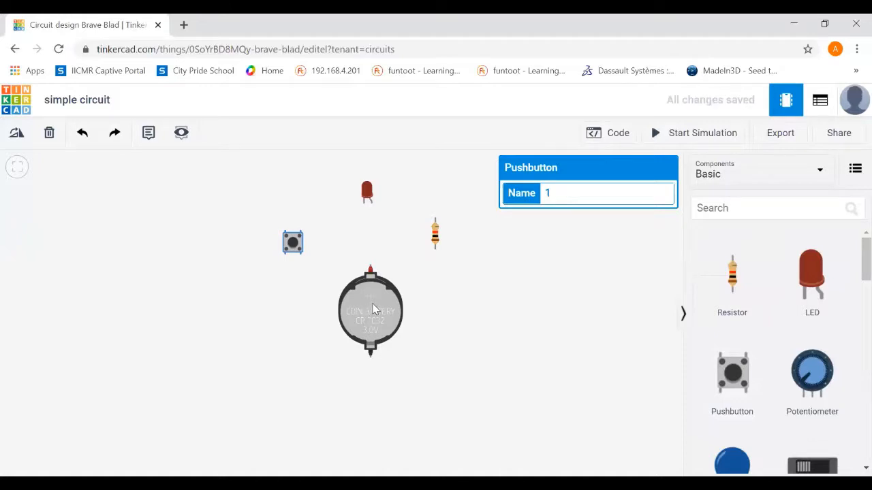
Rotate the coin cell battery clockwise until it lies horizontally with its positive terminal on the resistor's side
left_click(373, 309)
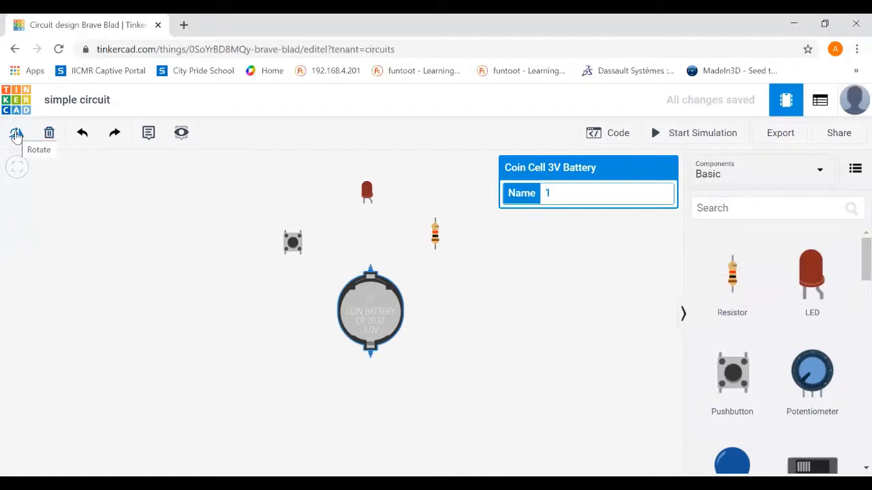
left_click(17, 133)
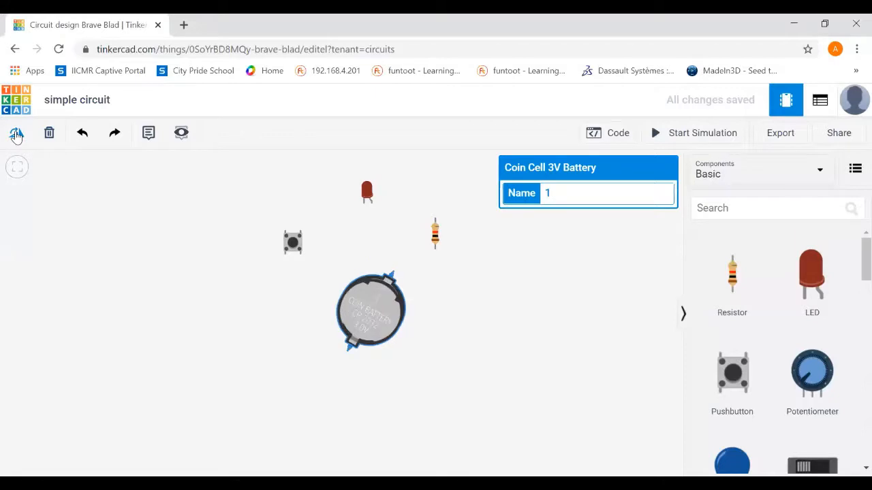
left_click(17, 133)
left_click(17, 134)
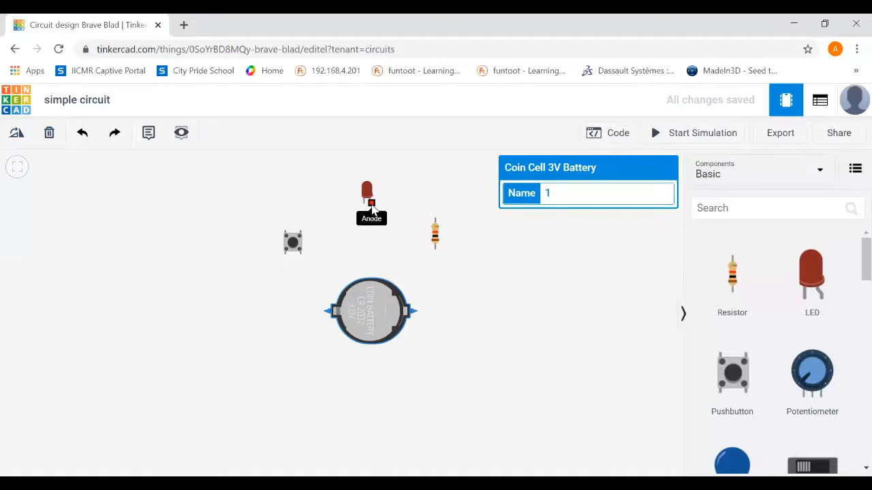
Wire the LED's anode to the resistor's Terminal 2 with a right-angle bend above the resistor
left_click(371, 205)
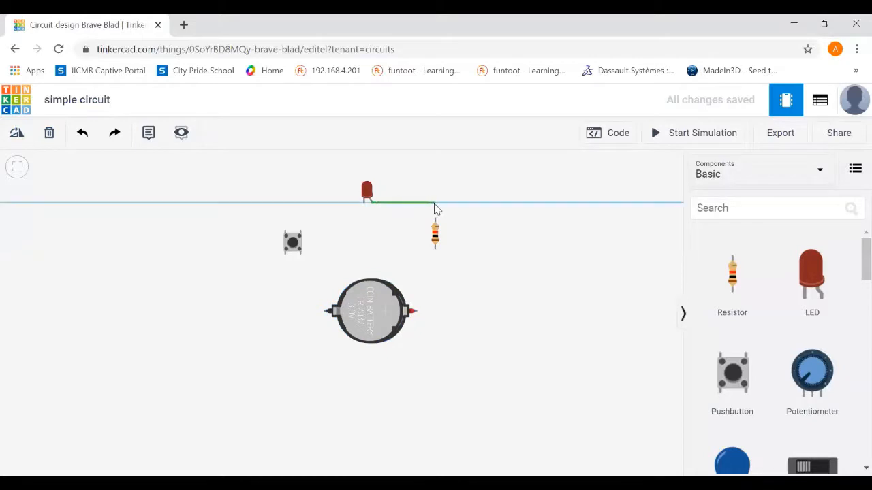
left_click(434, 204)
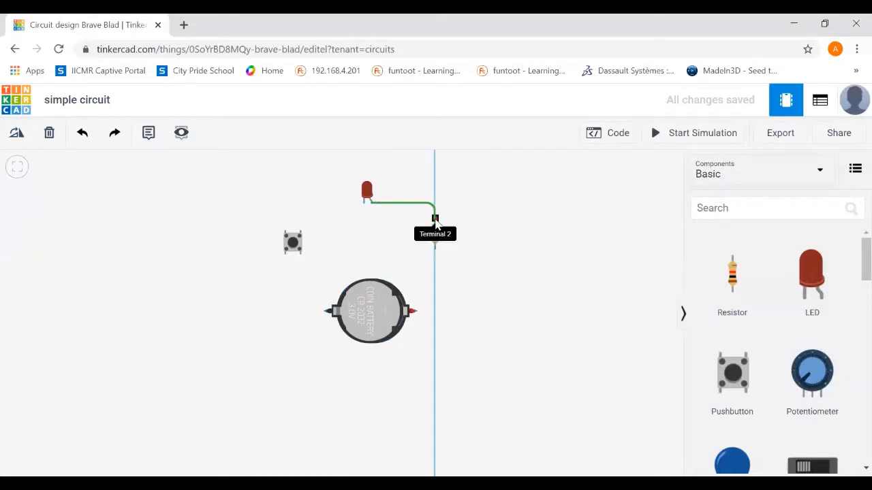
left_click(434, 219)
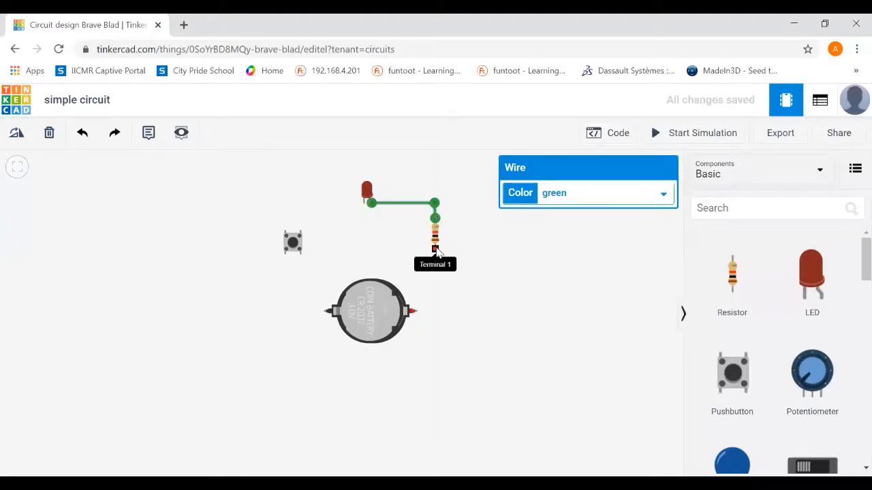
left_click(435, 249)
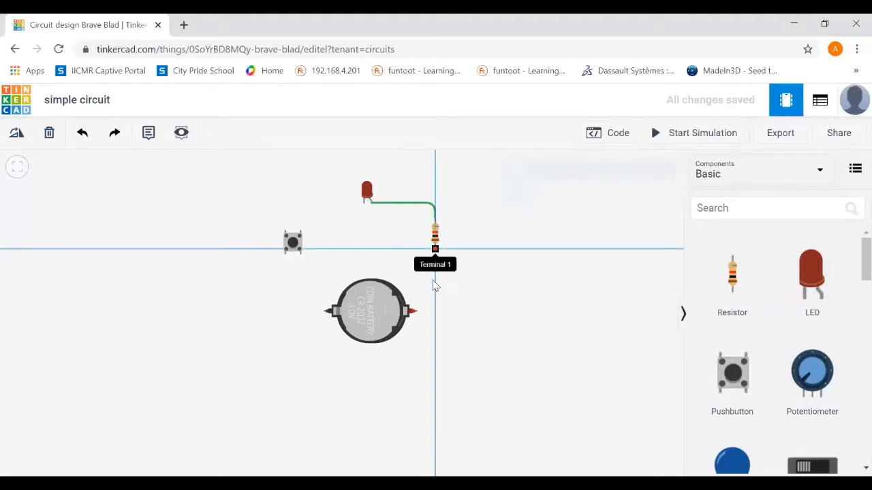
left_click(421, 315)
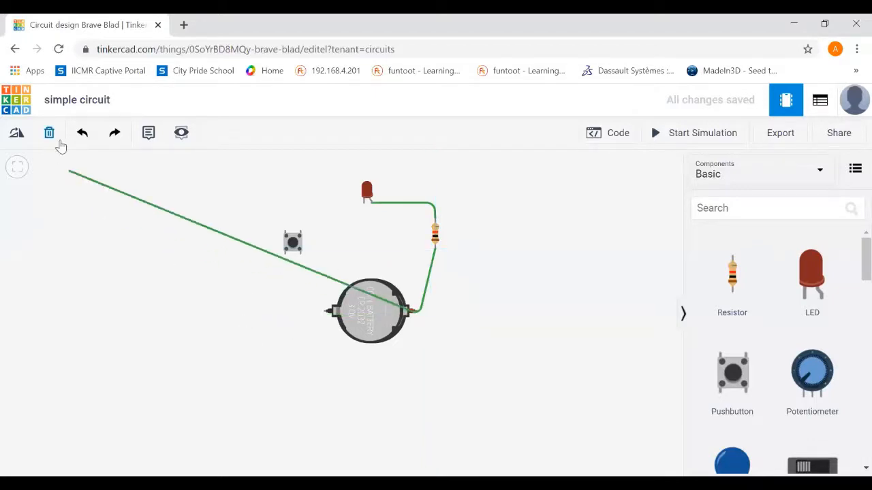
left_click(83, 135)
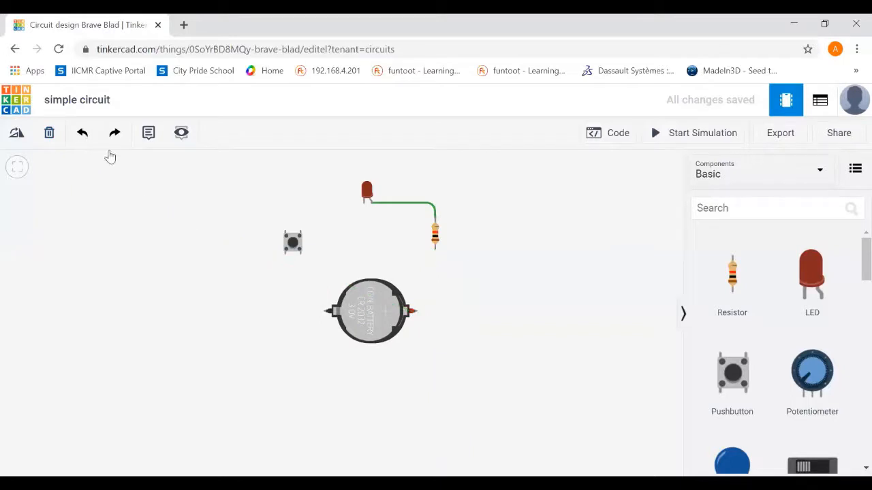
Wire the resistor's Terminal 1 to the coin cell battery's positive terminal with a right-angle bend
left_click(436, 251)
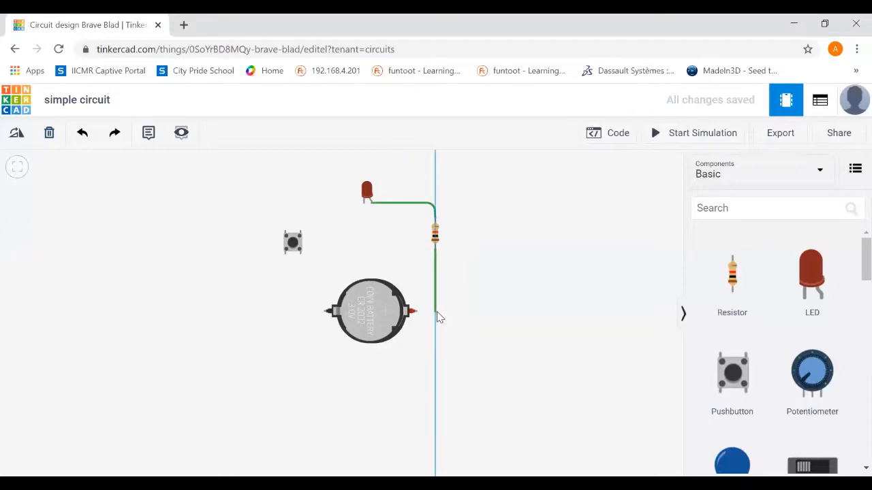
left_click(436, 312)
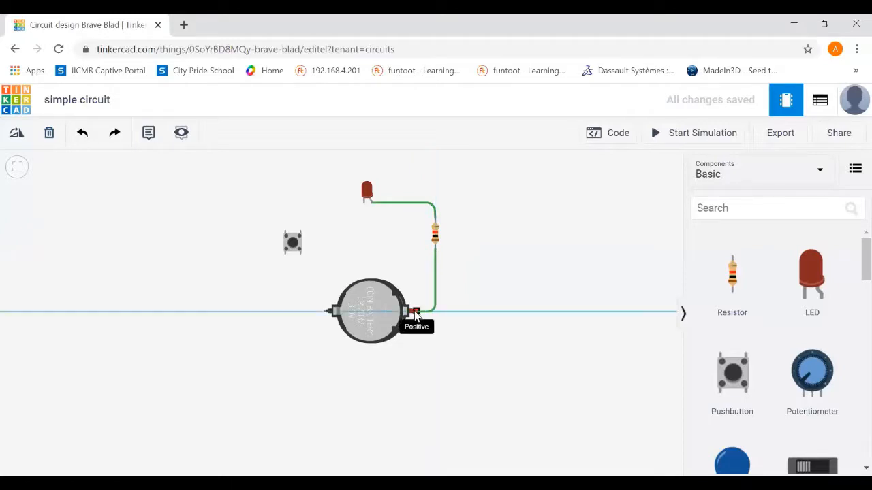
left_click(415, 313)
left_click(431, 339)
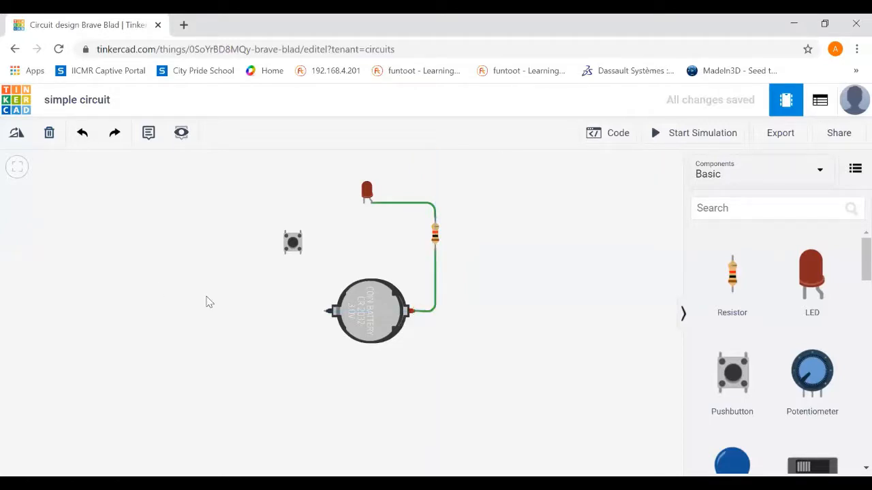
Wire the coin cell battery's negative terminal to the pushbutton's lower-left terminal with a right-angle bend below the pushbutton
left_click(328, 312)
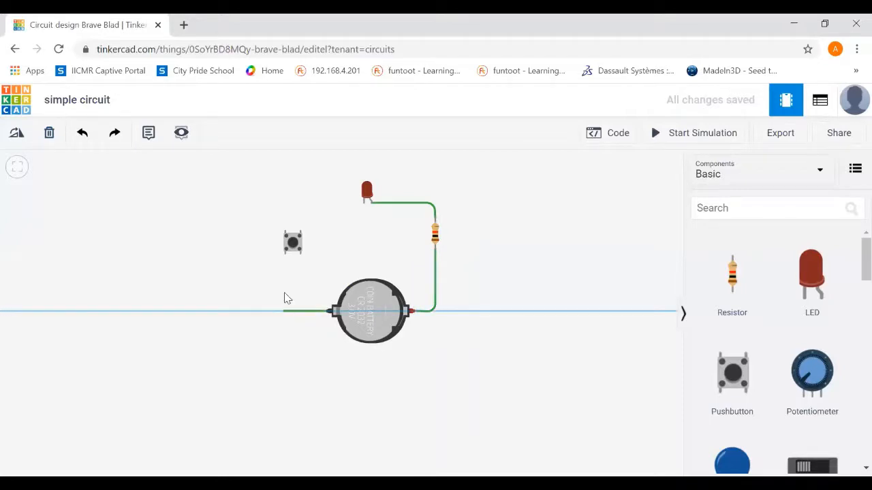
left_click(285, 297)
left_click(286, 257)
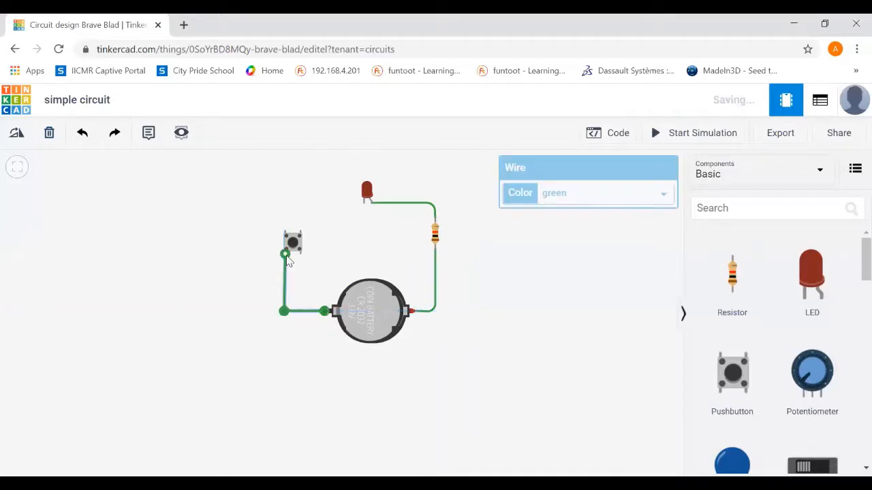
left_click(310, 296)
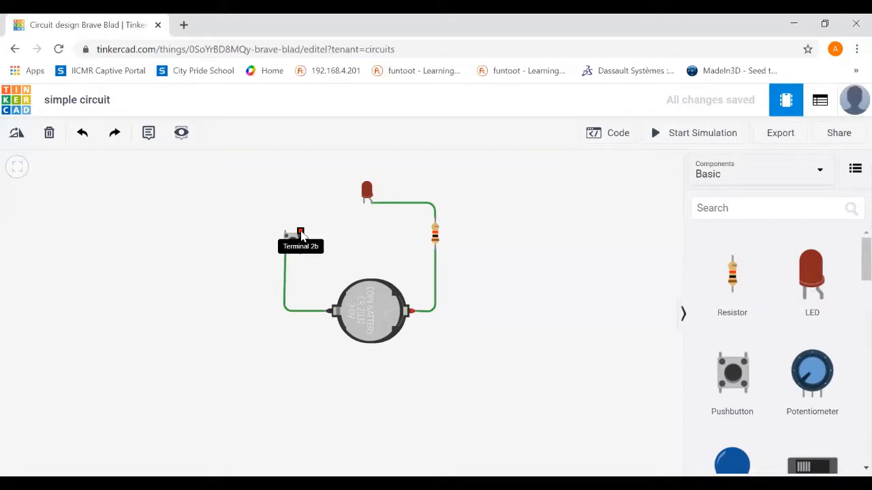
Wire the pushbutton's Terminal 2b to the LED's cathode with a right-angle bend above the pushbutton
left_click(301, 233)
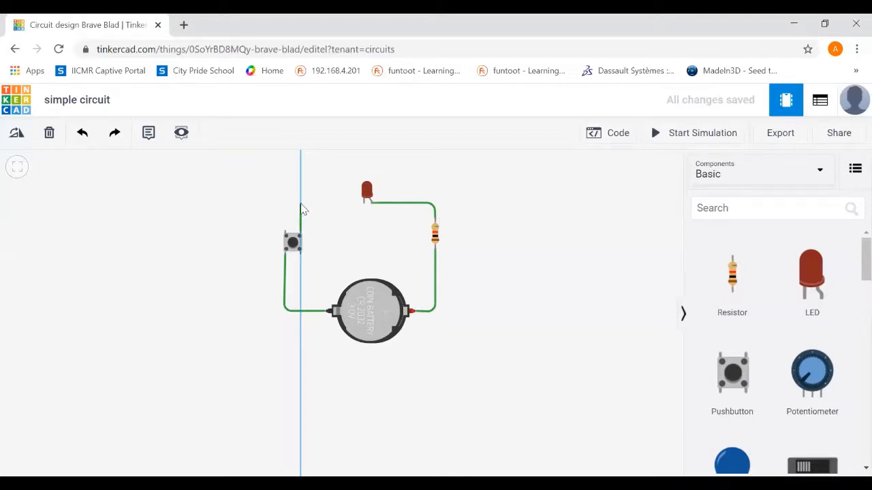
left_click(322, 210)
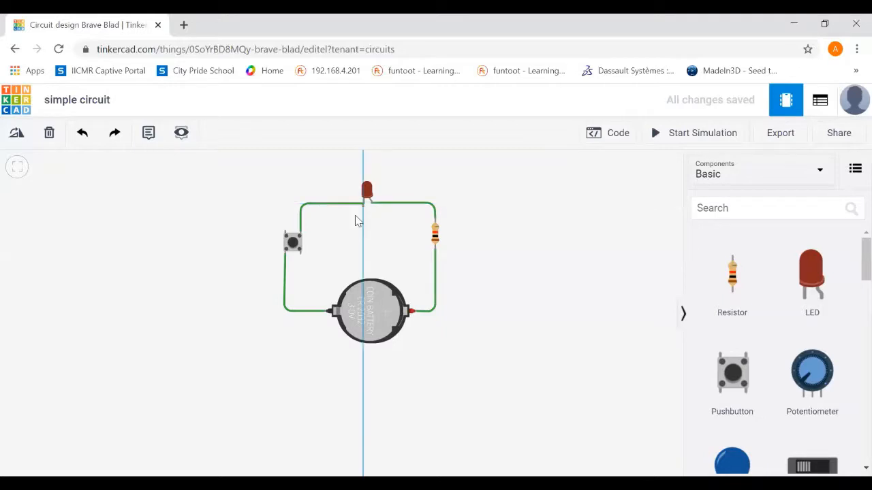
left_click(363, 205)
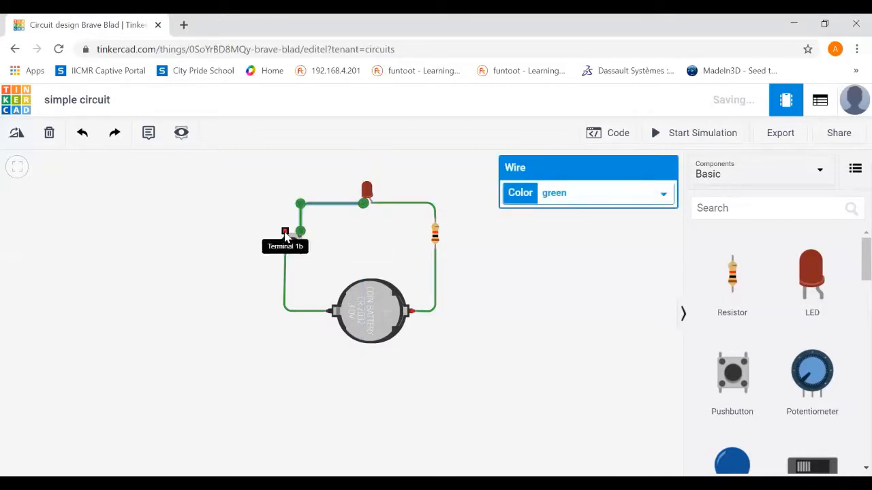
left_click(363, 248)
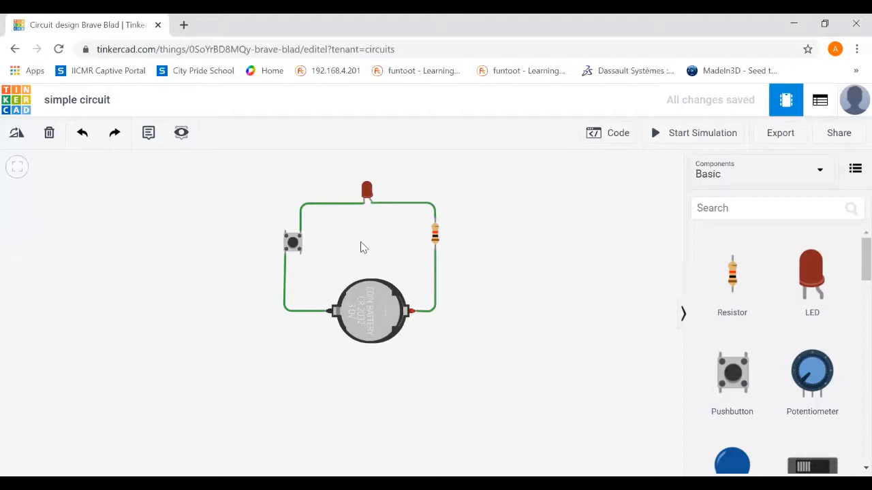
Run the circuit simulation, test the LED by operating the pushbutton, and stop the simulation
left_click(662, 133)
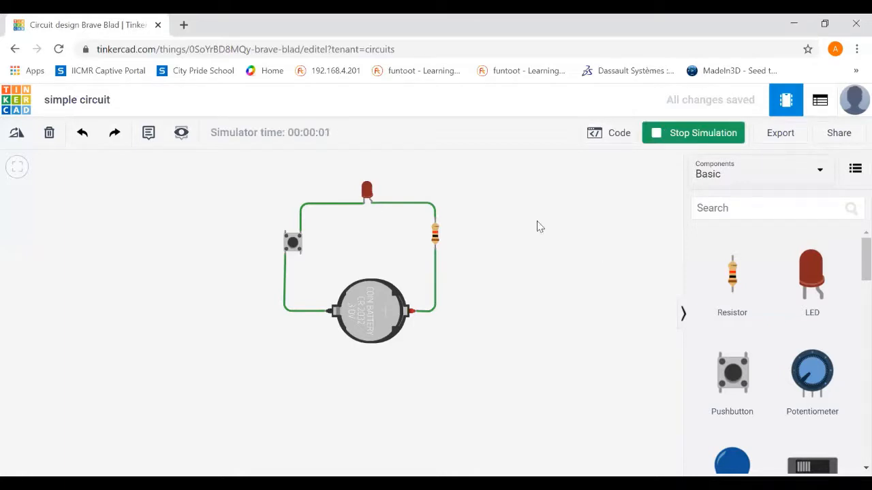
left_click(293, 245)
left_click(295, 248)
left_click(684, 135)
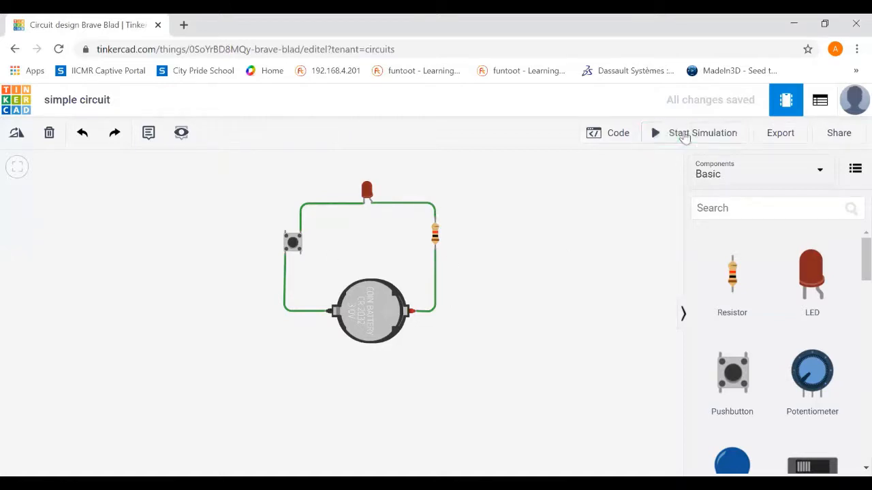
Replace the pushbutton-to-LED wire with one running from the pushbutton's Terminal 1b to the LED's cathode, with a right-angle bend
left_click(305, 211)
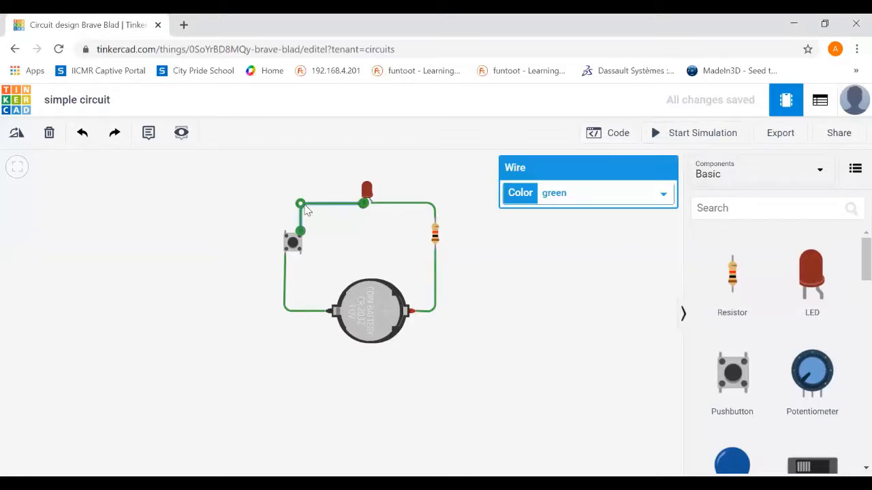
key("Delete")
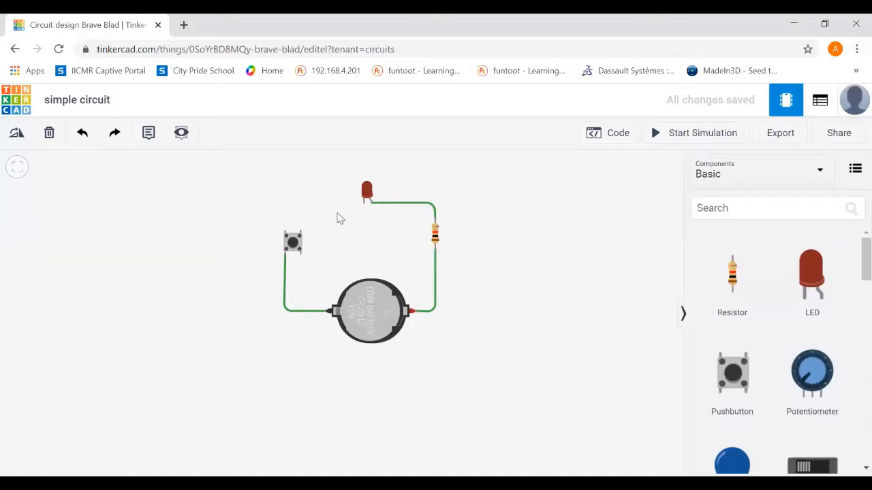
left_click(285, 228)
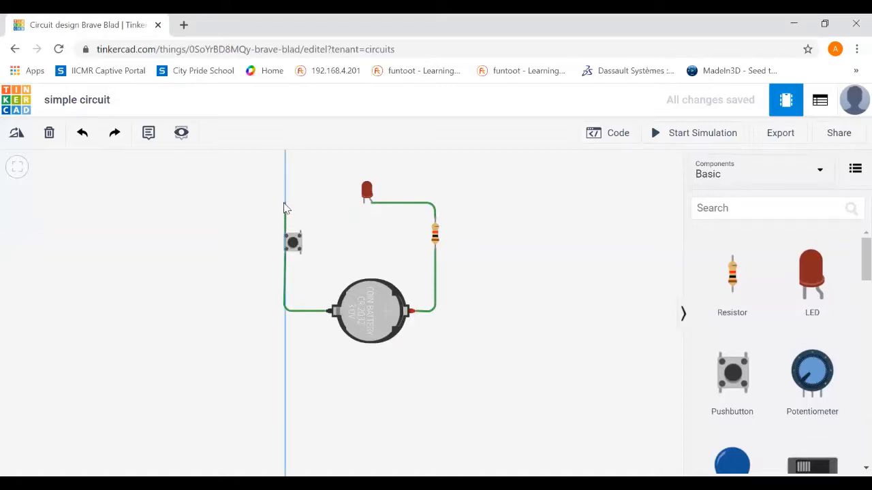
left_click(362, 204)
left_click(365, 245)
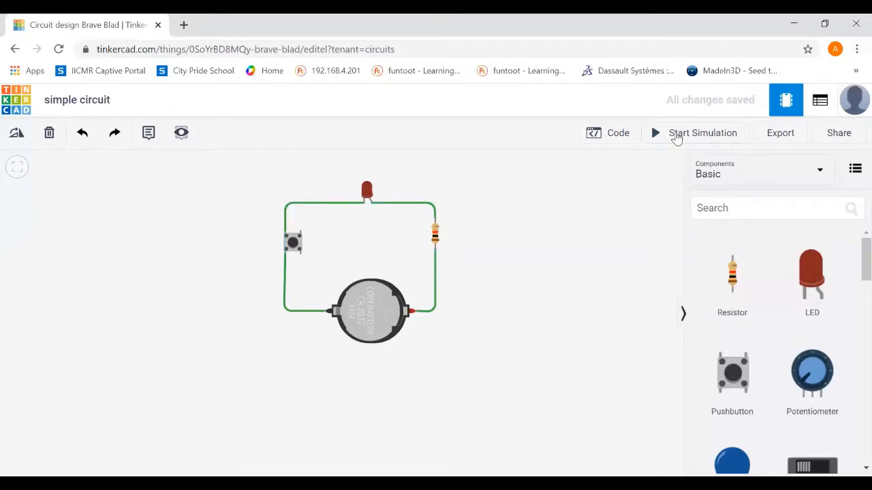
Run the simulation of the circuit with the LED wired to the pushbutton's Terminal 1b
left_click(676, 137)
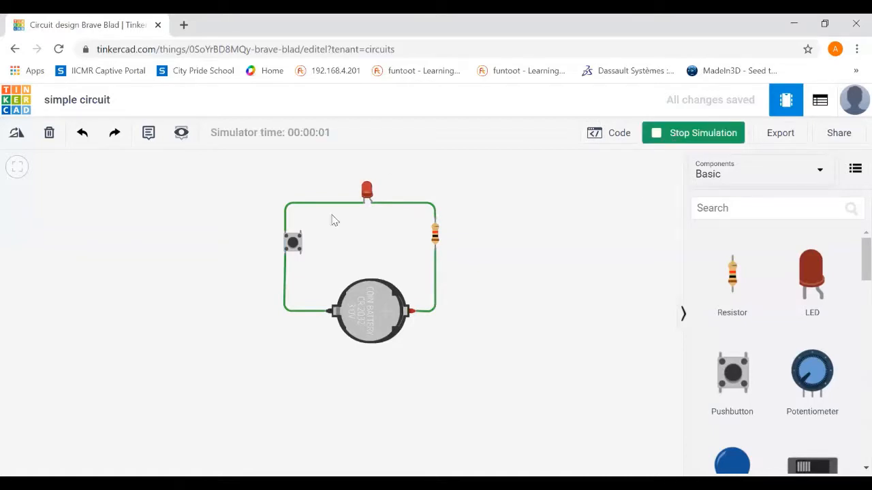